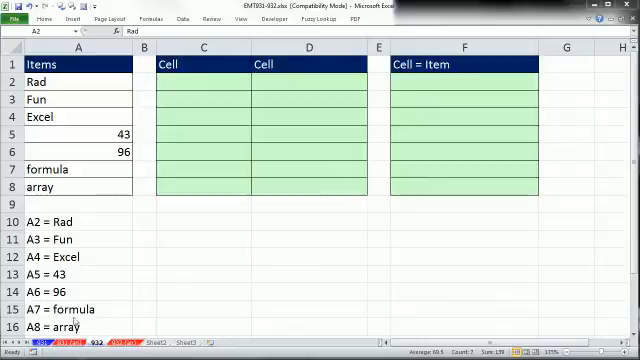
# Step: Review the Items entries A2:A8 and example labels A10:A16, then settle on C2 for the formula
pyautogui.hotkey('ctrl', 'shift', 'Down')
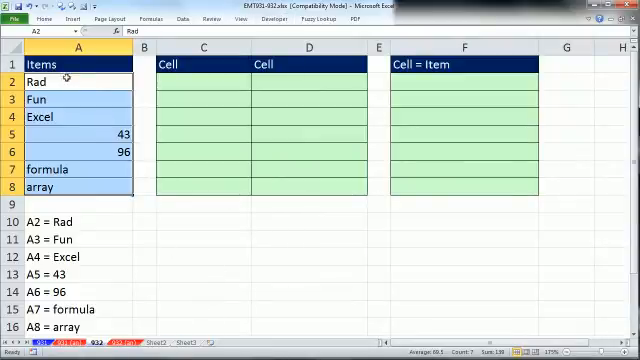
pyautogui.moveTo(64, 81); pyautogui.dragTo(70, 187)
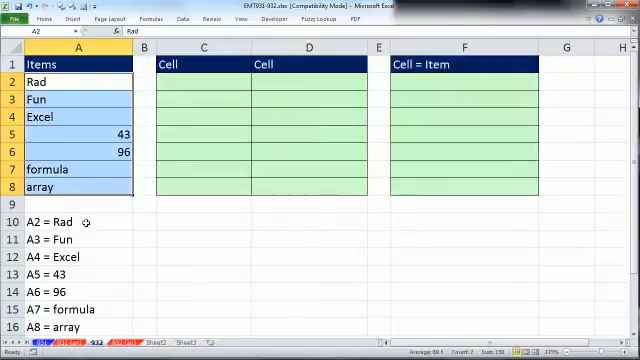
pyautogui.moveTo(86, 222); pyautogui.dragTo(86, 327)
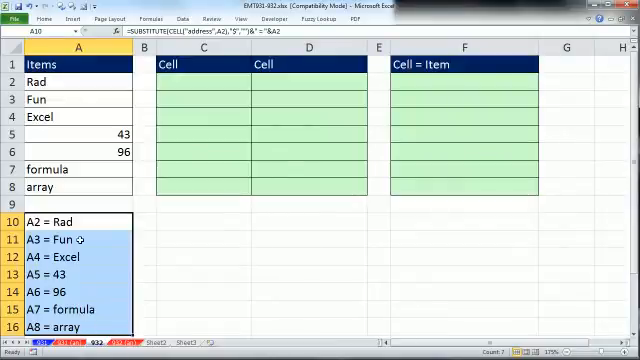
pyautogui.click(189, 224)
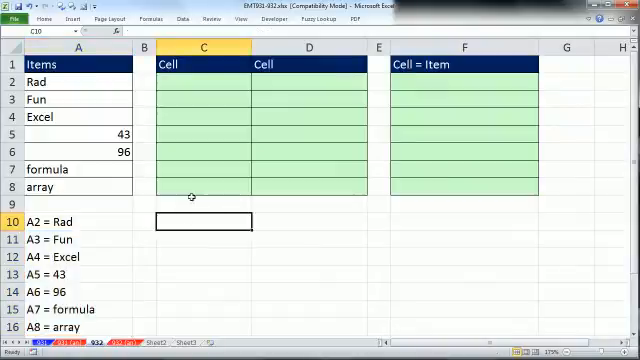
pyautogui.click(186, 82)
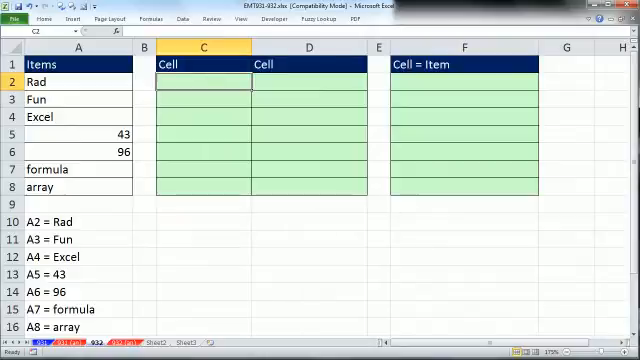
pyautogui.write('=adr')
pyautogui.press('Tab')
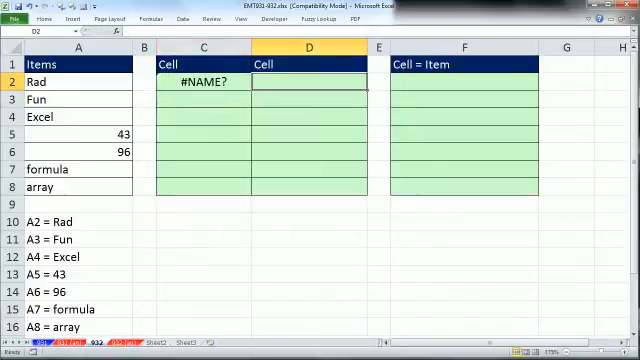
pyautogui.click(203, 81)
pyautogui.write('=')
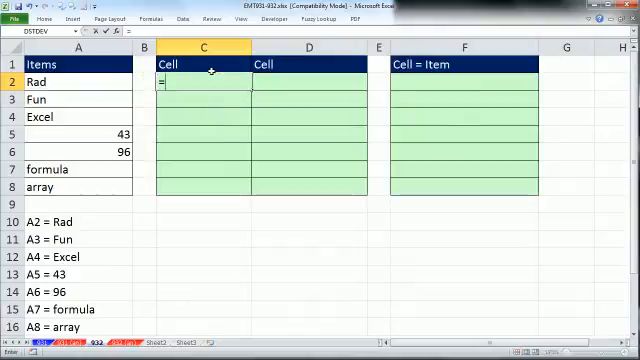
pyautogui.write('ad')
# Step: Enter =ADDRESS(ROW(A2),COLUMN(A2)) in C2 to return A2's address
pyautogui.press('Tab')
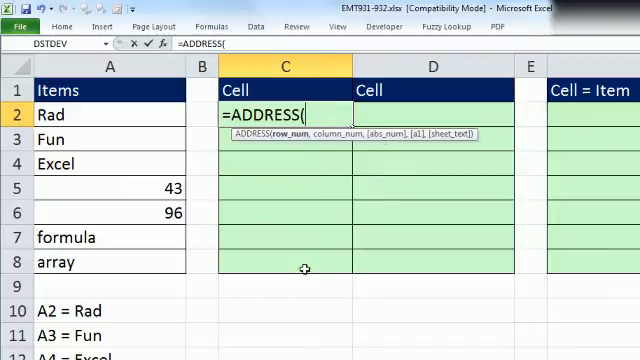
pyautogui.write('row(')
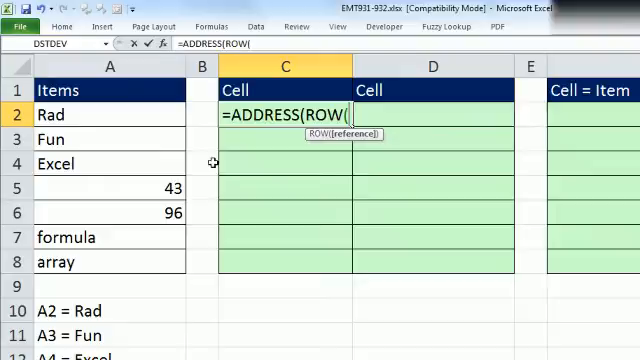
pyautogui.click(89, 112)
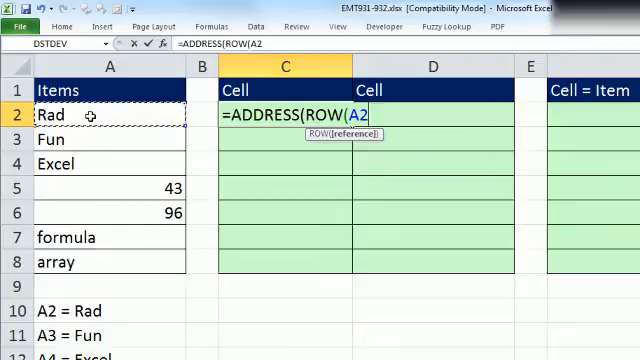
pyautogui.write(')')
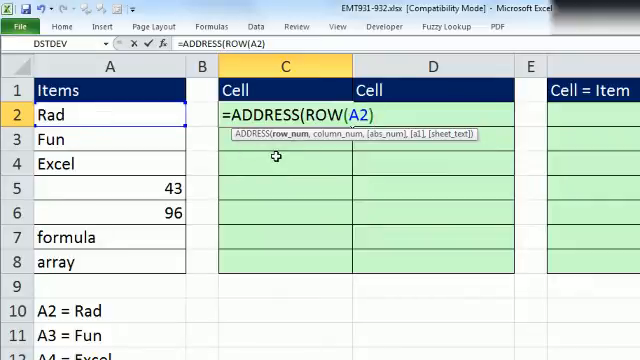
pyautogui.write(',col')
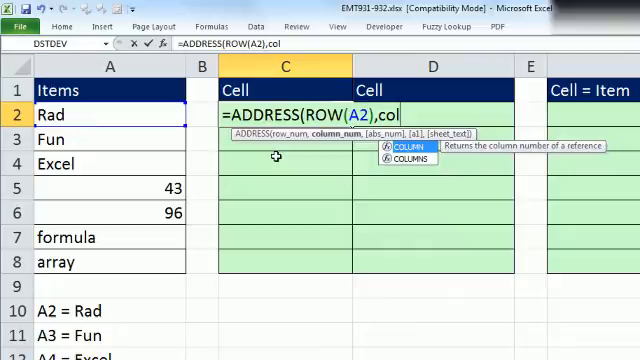
pyautogui.write('u')
pyautogui.press('Tab')
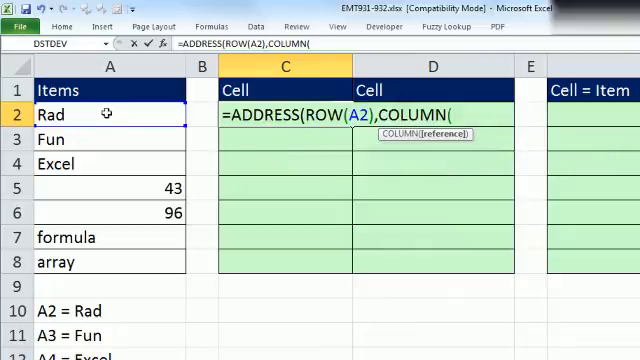
pyautogui.click(107, 114)
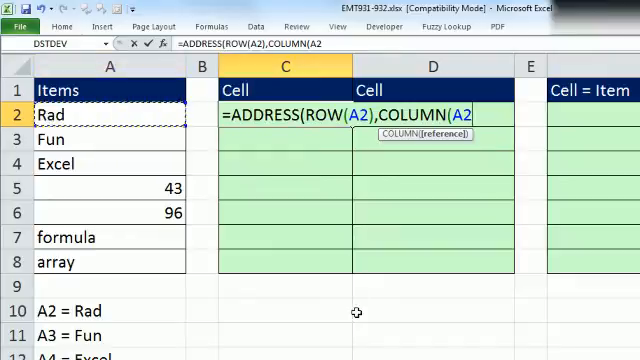
pyautogui.write(')')
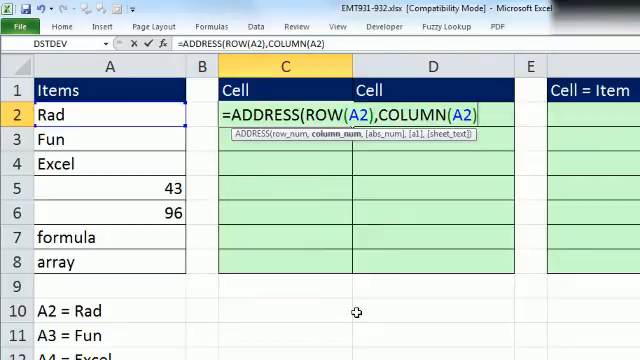
pyautogui.write(')')
pyautogui.hotkey('ctrl', 'Return')
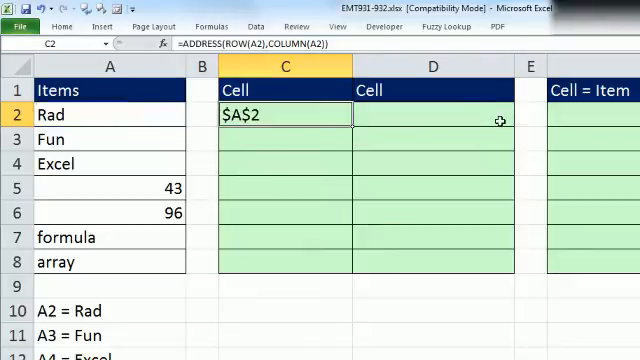
# Step: Add abs_num 4 for a relative A2 address and fill the formula down to C8
pyautogui.doubleClick(262, 115)
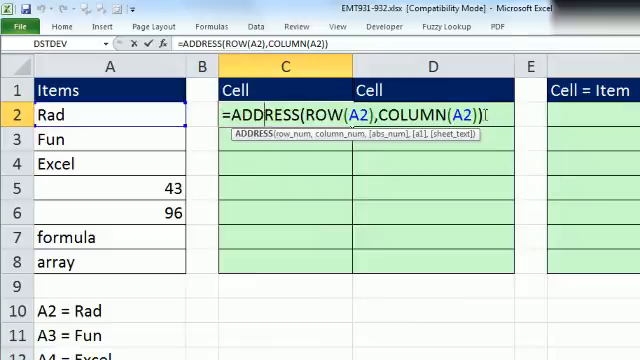
pyautogui.click(479, 115)
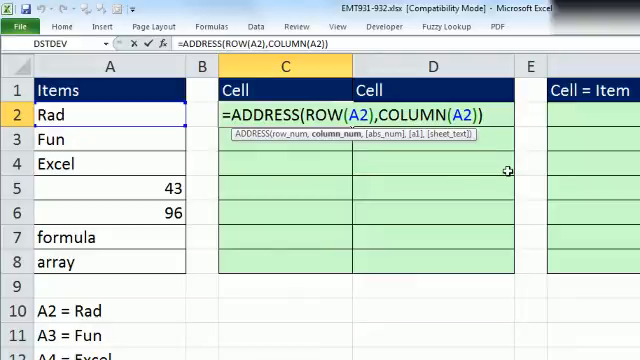
pyautogui.write(',')
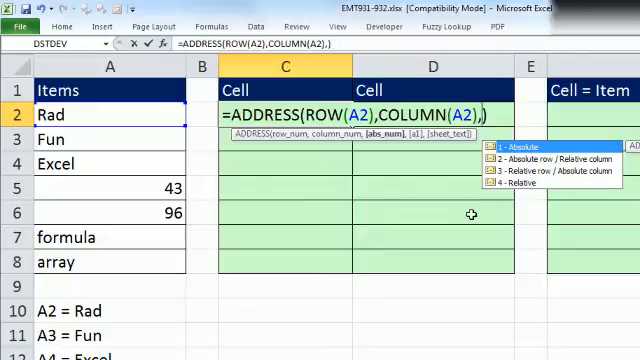
pyautogui.write('4')
pyautogui.hotkey('ctrl', 'Return')
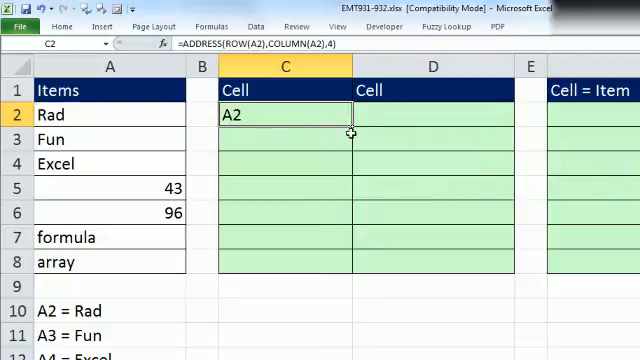
pyautogui.moveTo(351, 124); pyautogui.dragTo(353, 264)
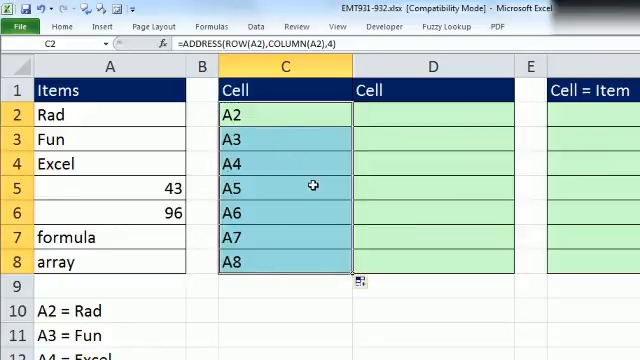
pyautogui.doubleClick(304, 121)
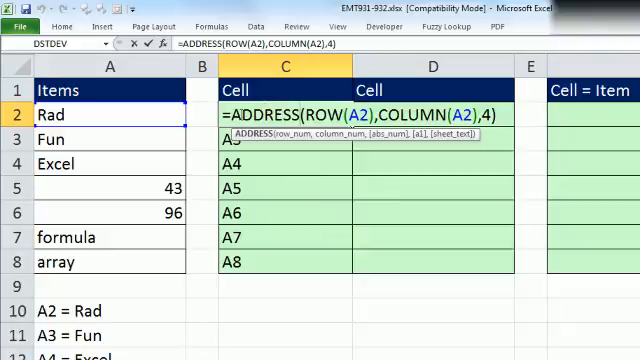
# Step: Enter =CELL("address",A2) in D2 to return $A$2
pyautogui.press('Escape')
pyautogui.click(443, 114)
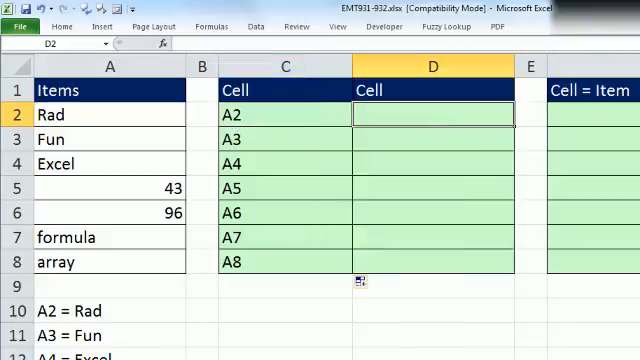
pyautogui.write('=ce')
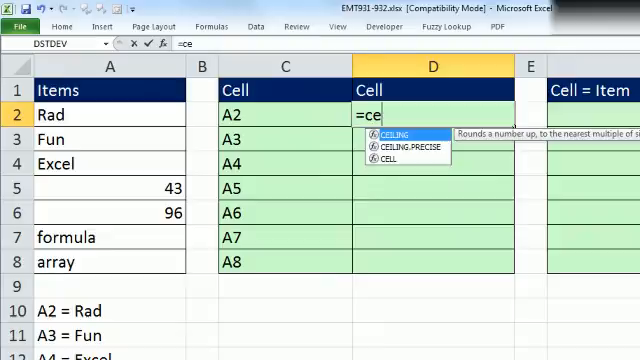
pyautogui.write('ll')
pyautogui.press('Tab')
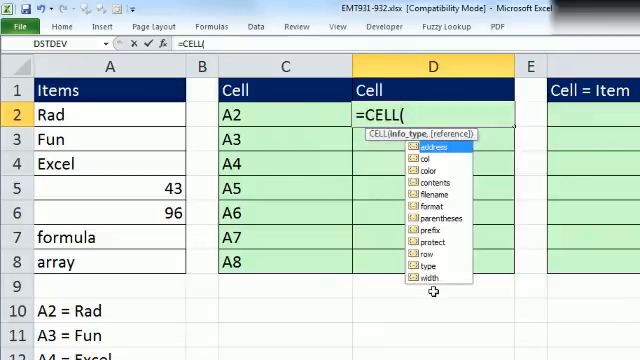
pyautogui.doubleClick(437, 147)
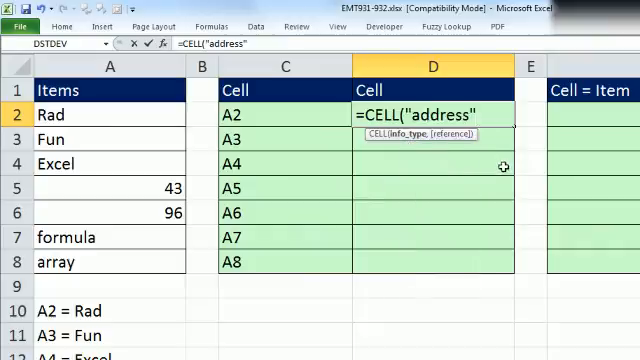
pyautogui.write(',')
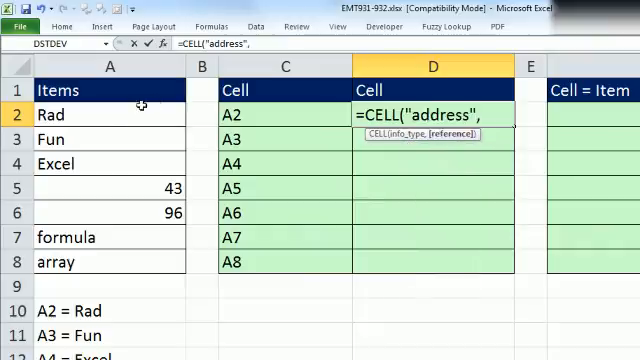
pyautogui.click(110, 115)
pyautogui.hotkey('ctrl', 'Return')
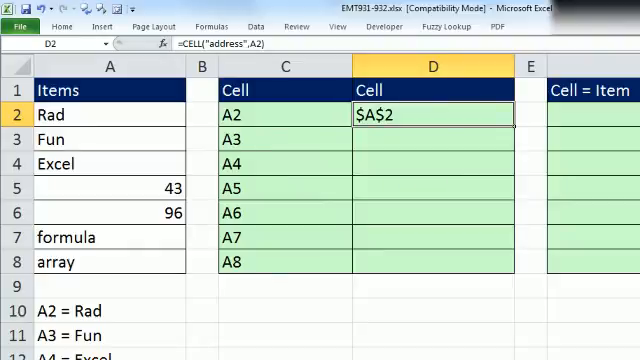
# Step: Wrap it as =SUBSTITUTE(CELL("address",A2),"$","") and fill down to D8
pyautogui.doubleClick(374, 117)
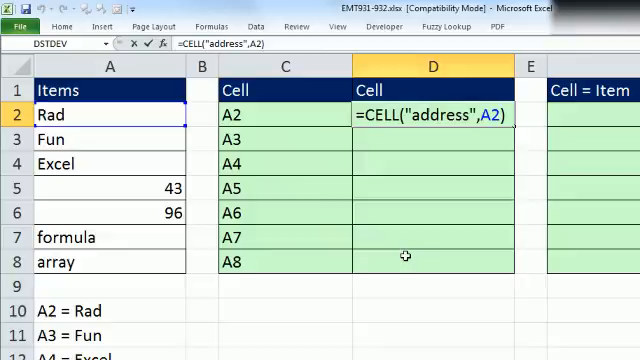
pyautogui.write('sub')
pyautogui.press('Tab')
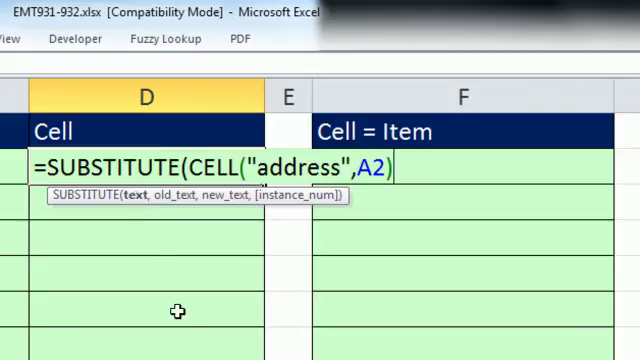
pyautogui.write(',')
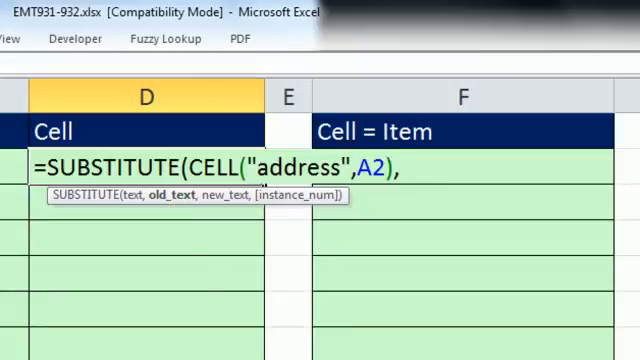
pyautogui.write('"$"')
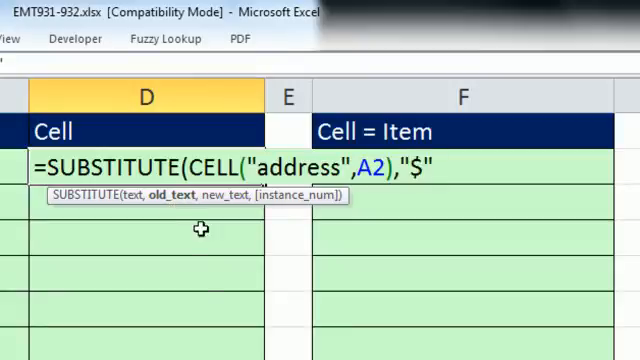
pyautogui.write(',"')
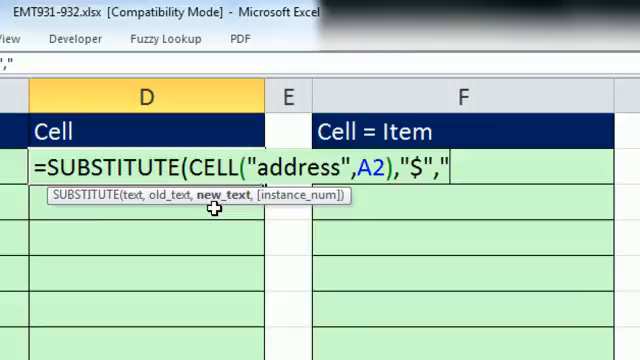
pyautogui.write('"')
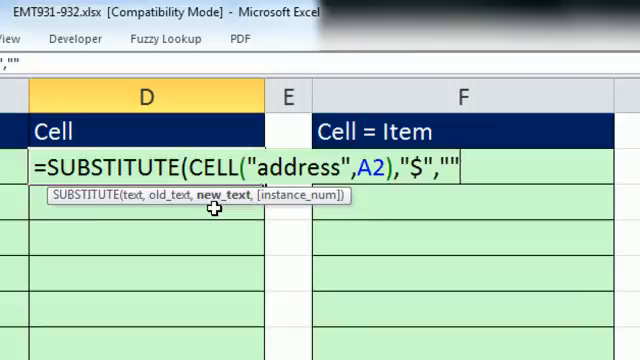
pyautogui.write(')')
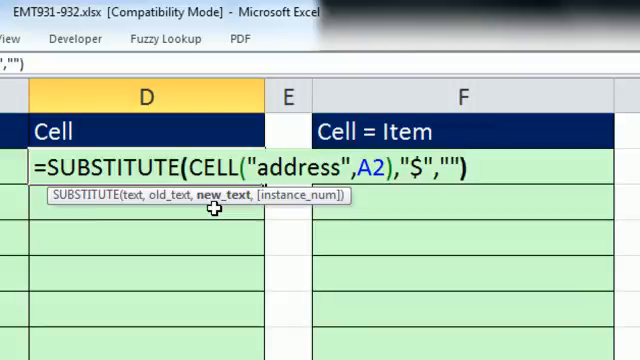
pyautogui.hotkey('ctrl', 'Return')
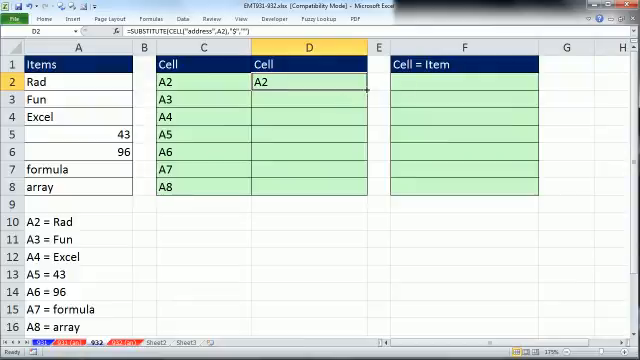
pyautogui.doubleClick(366, 91)
# Step: Review the D2 SUBSTITUTE formula and compare it with the C2 ADDRESS formula
pyautogui.press('F2')
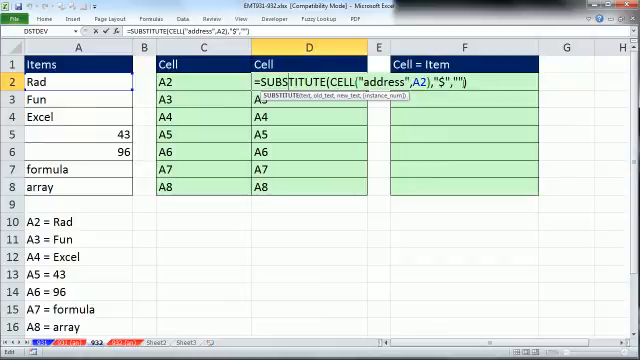
pyautogui.press('Escape')
pyautogui.doubleClick(207, 88)
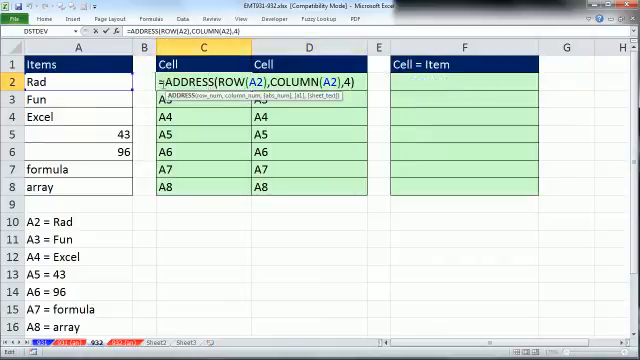
pyautogui.hotkey('ctrl', 'Return')
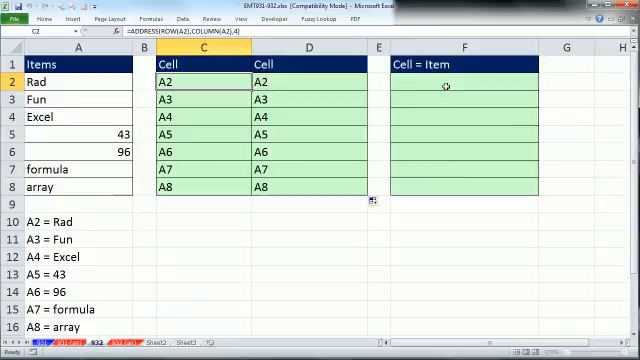
# Step: Enter =ADDRESS(ROW(A2),COLUMN(A2),4)&" = "&A2 in F2 and fill down to F8 for 'A2 = Rad' labels
pyautogui.click(433, 82)
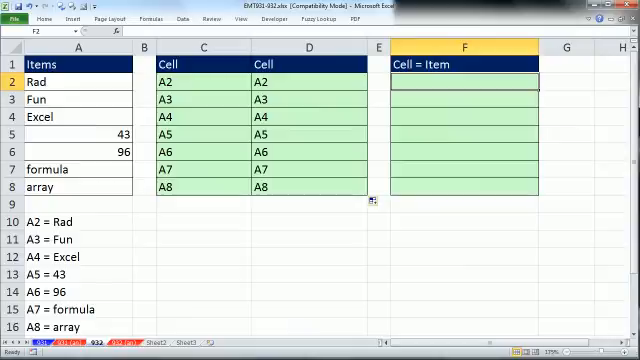
pyautogui.write('=ADDRESS(ROW(A2),COLUMN(A2),4)')
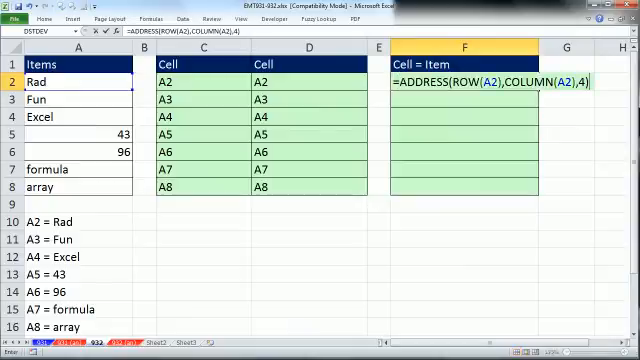
pyautogui.write('&" =')
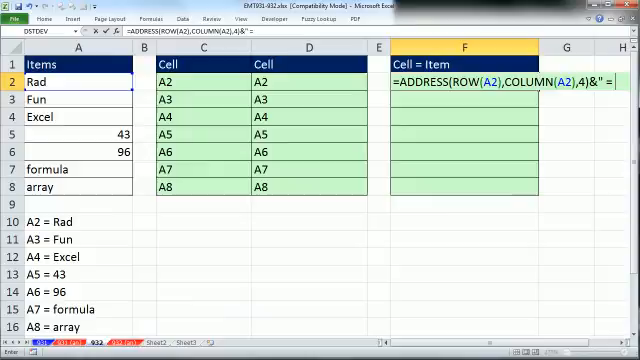
pyautogui.write('"&')
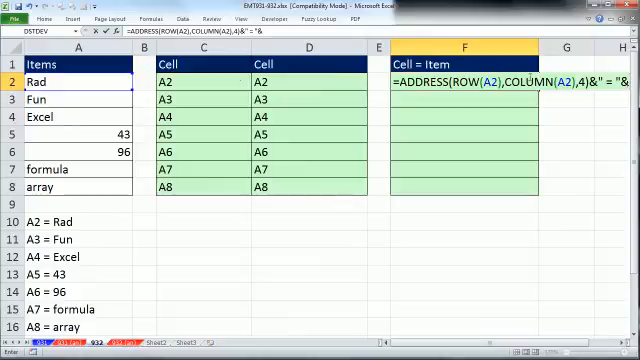
pyautogui.click(67, 84)
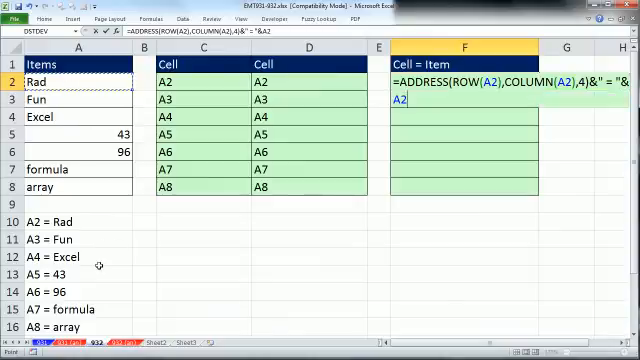
pyautogui.hotkey('ctrl', 'Return')
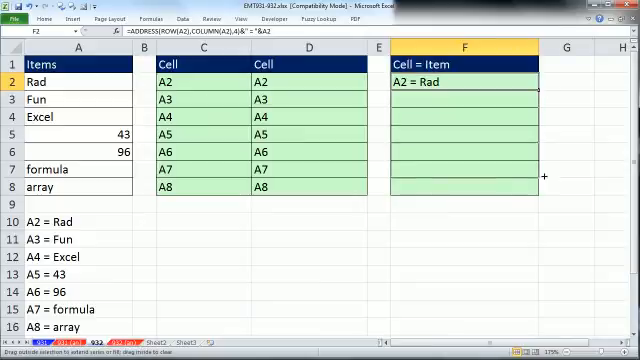
pyautogui.moveTo(538, 89); pyautogui.dragTo(540, 189)
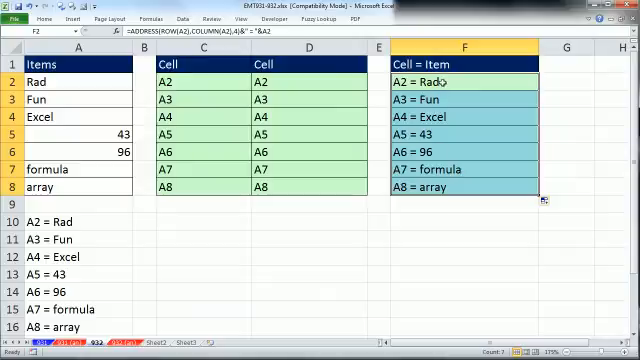
pyautogui.press('F2')
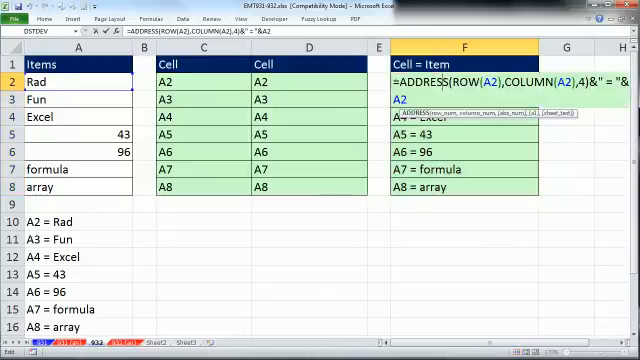